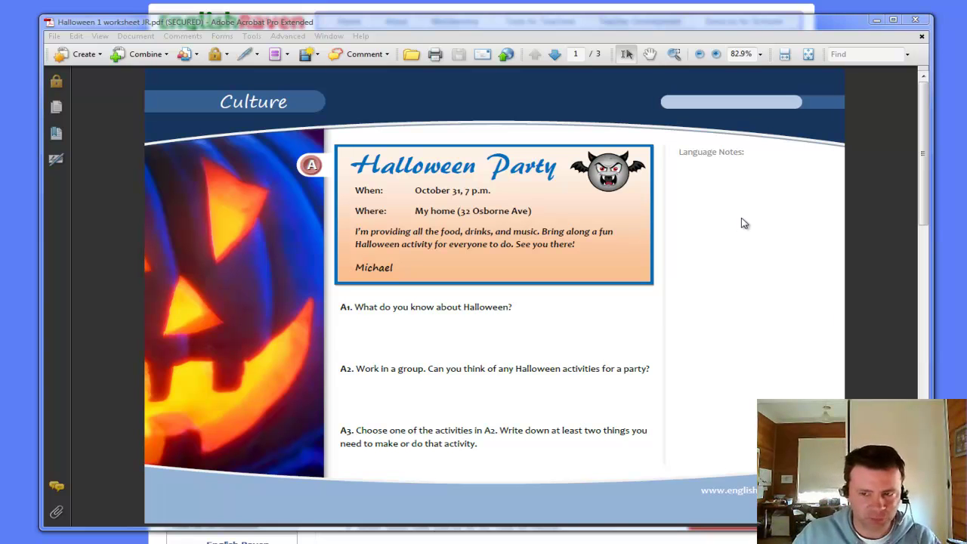
Page back and forth through the worksheet, ending on page 2's Tom and Suzy dialogue.
left_click(555, 55)
left_click(535, 54)
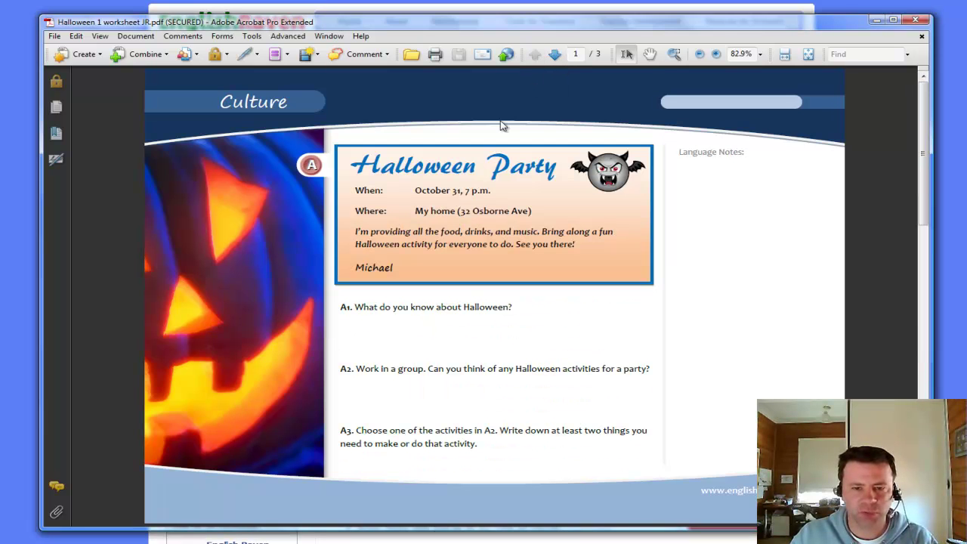
left_click(555, 54)
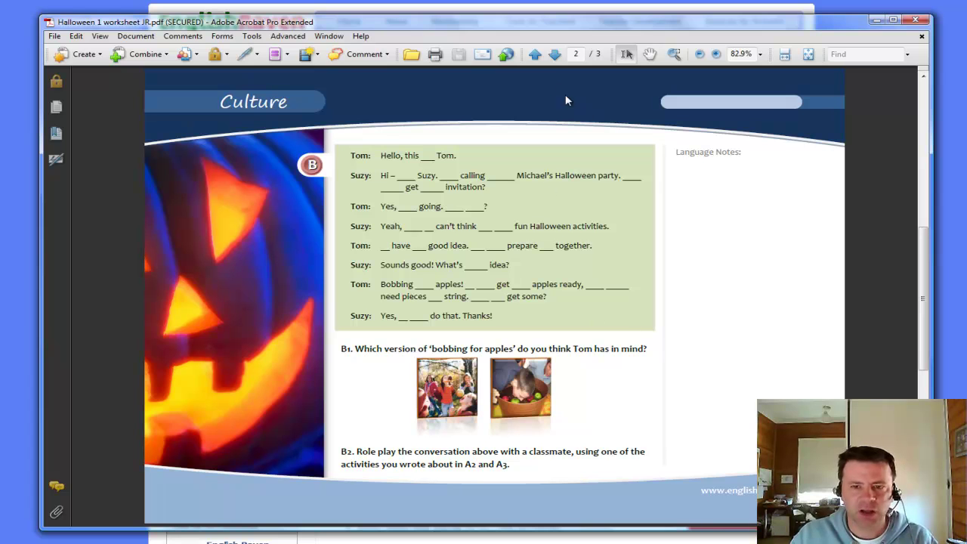
left_click(536, 55)
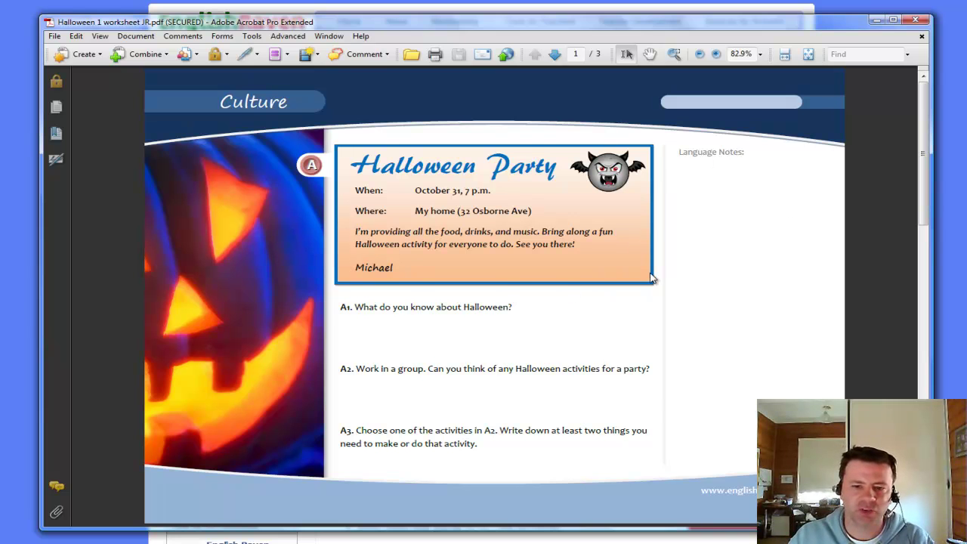
scroll(615, 218, "down", 1)
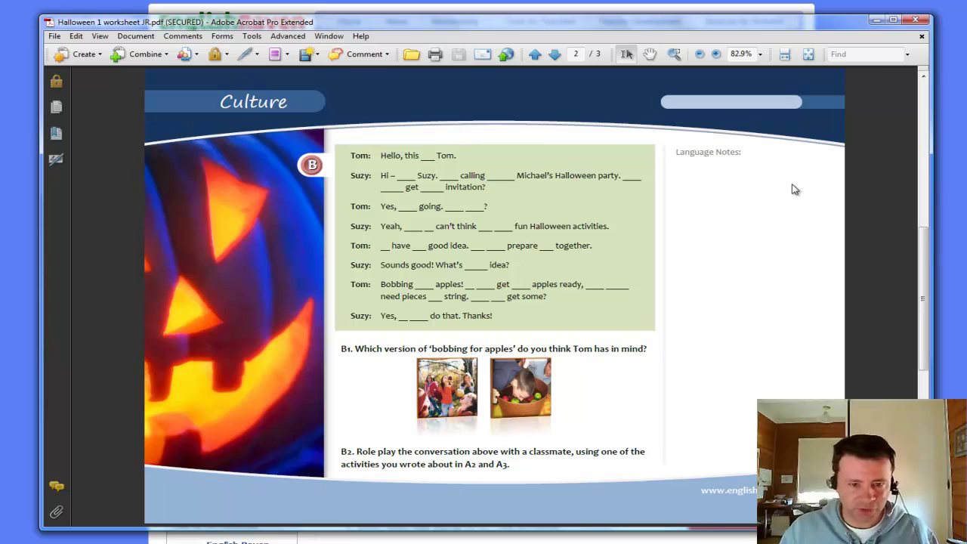
Return to page 1 and pick Sound Tool from the Multimedia toolbar dropdown.
left_click(535, 53)
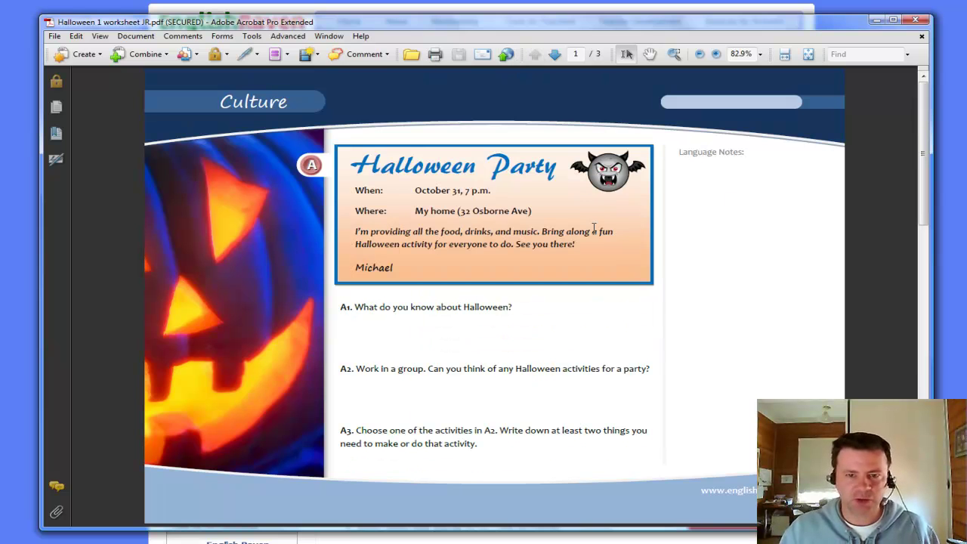
left_click(306, 55)
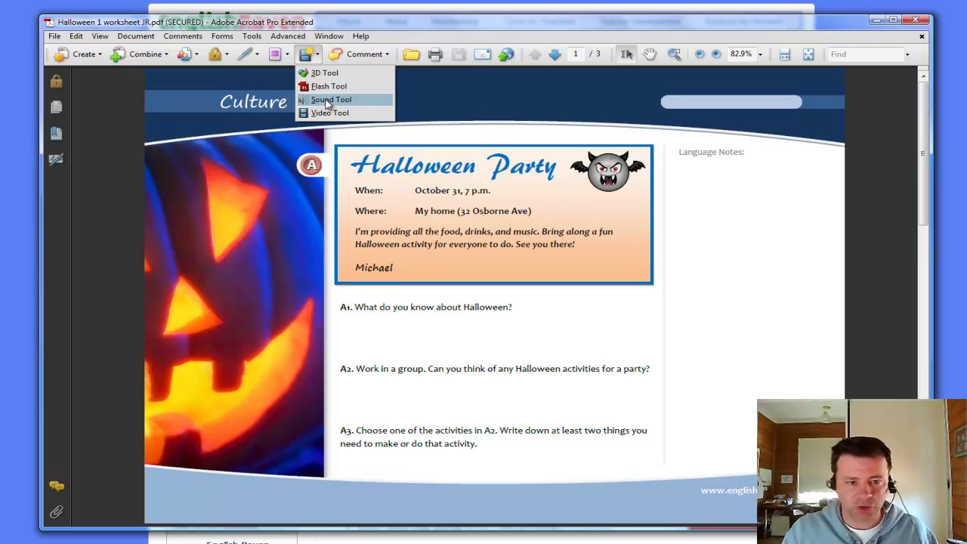
left_click(326, 103)
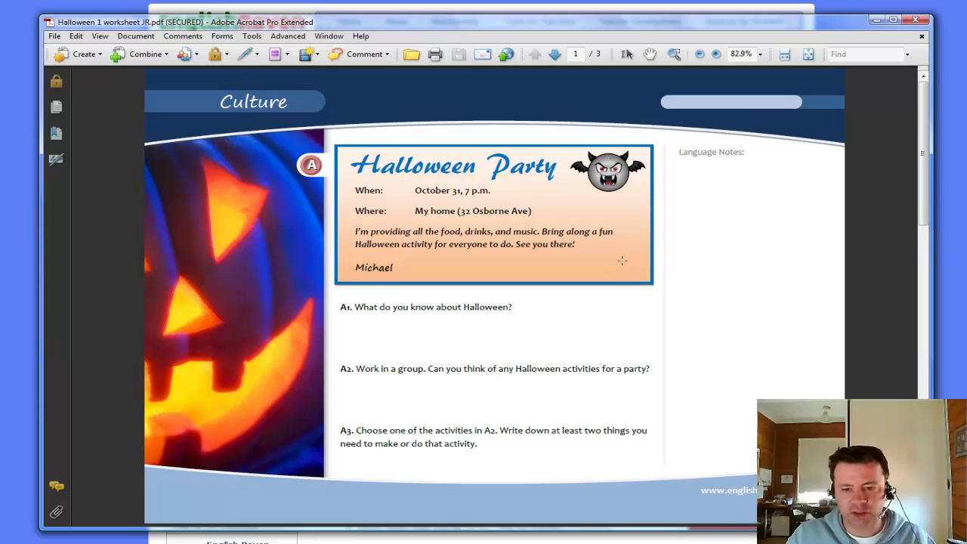
Draw a small sound box at the party card's lower right using Halloween_Track1.mp3 as its file.
left_click_drag(621, 261, 644, 276)
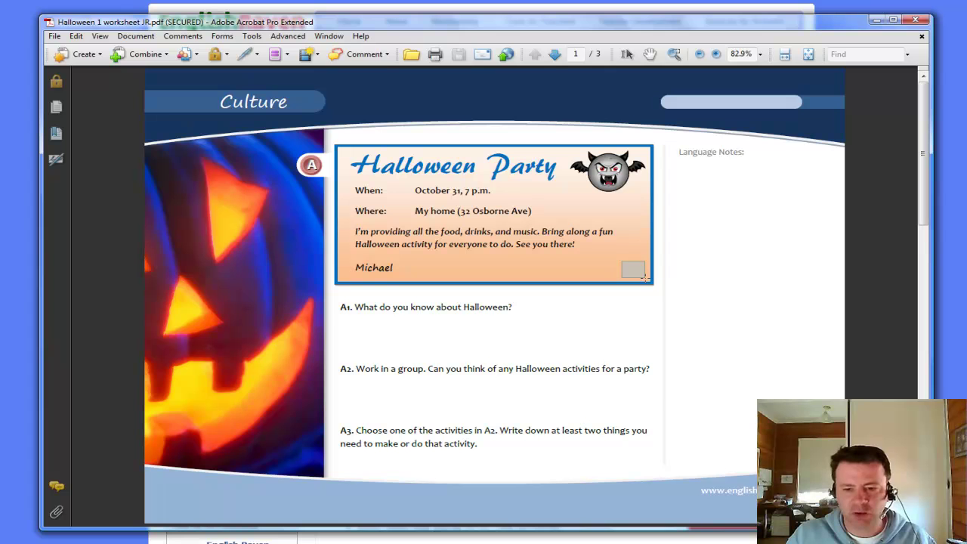
left_click_drag(644, 277, 644, 278)
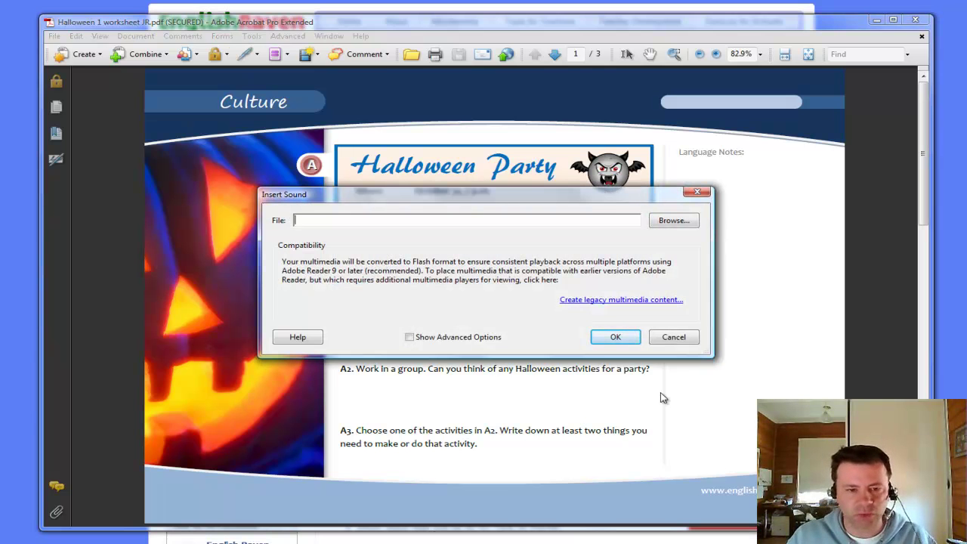
left_click(673, 220)
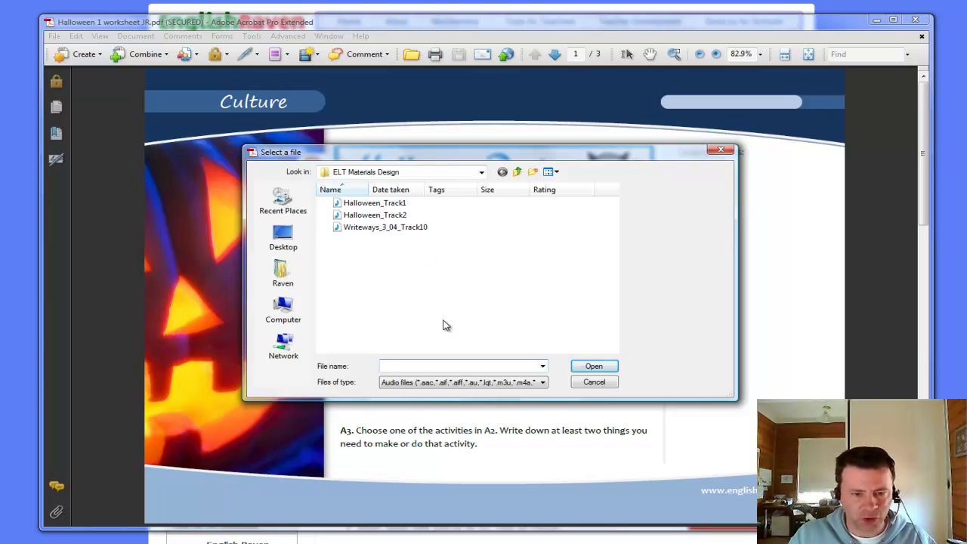
left_click(396, 204)
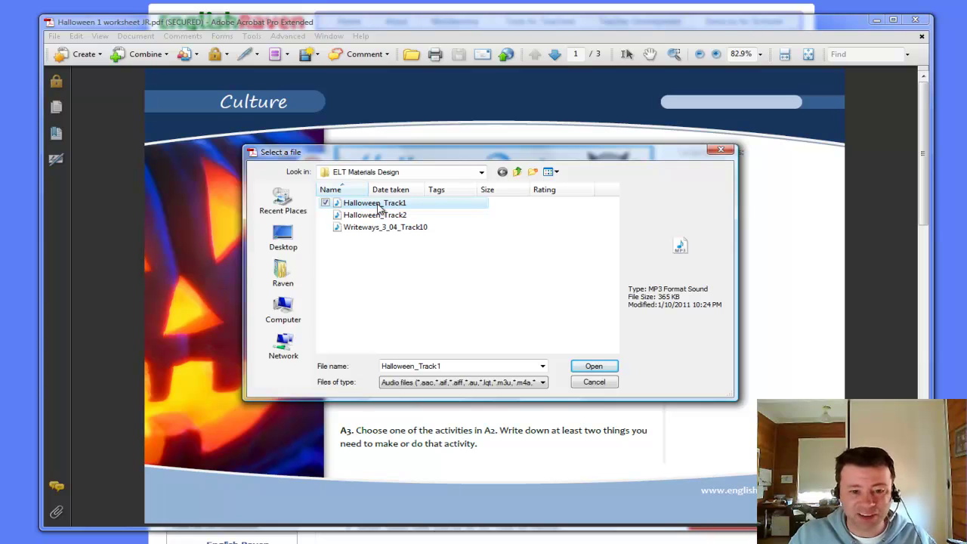
left_click(595, 368)
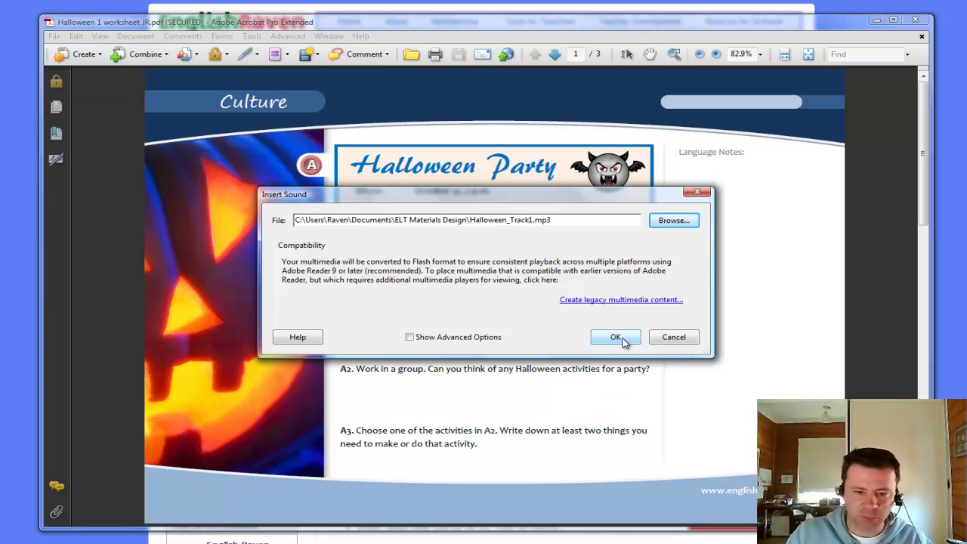
Set the clip to play in a floating window 320 wide and 60 high.
left_click(410, 338)
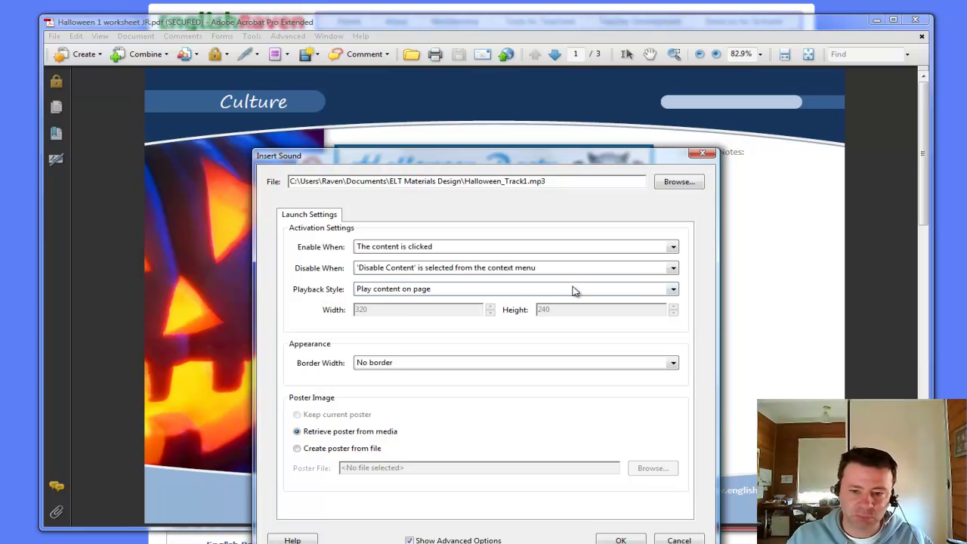
left_click(673, 290)
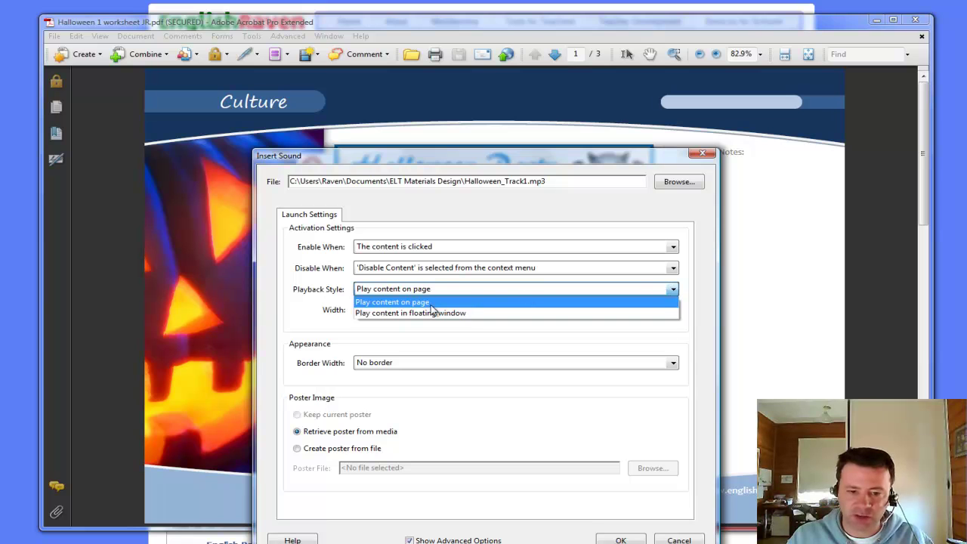
left_click(414, 316)
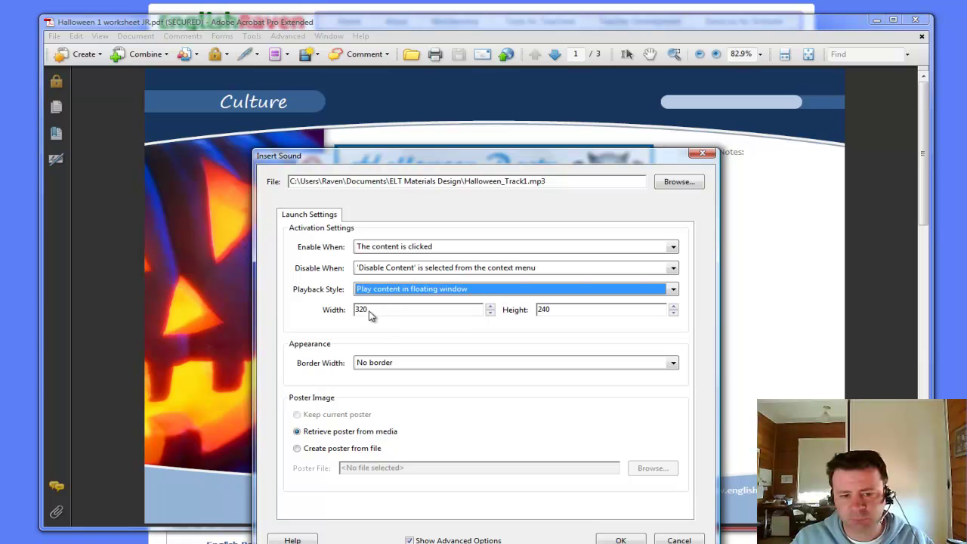
left_click_drag(559, 313, 539, 313)
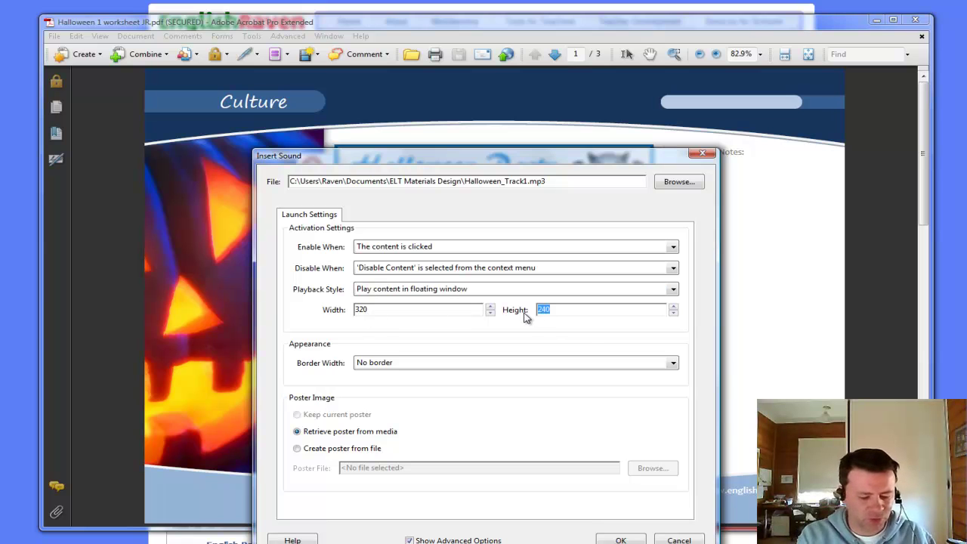
type("60")
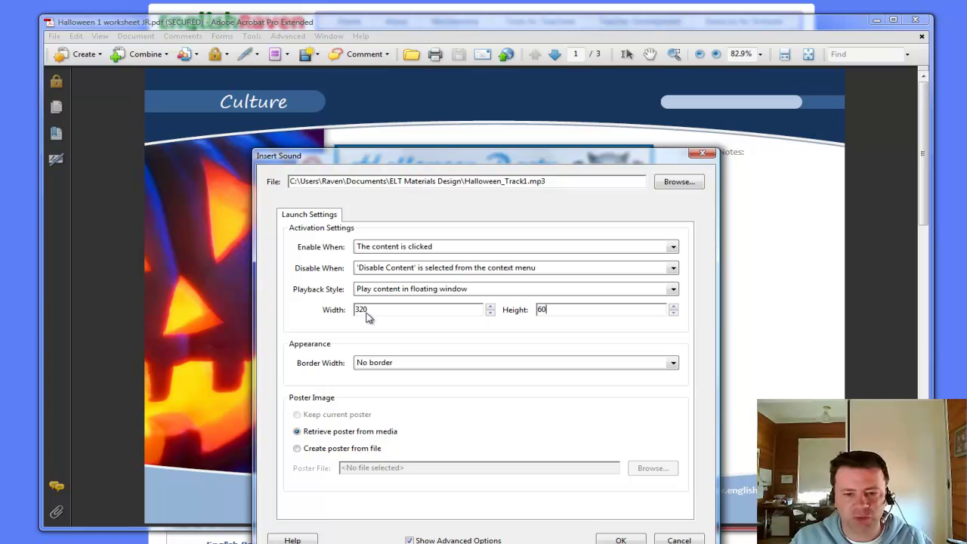
double_click(539, 311)
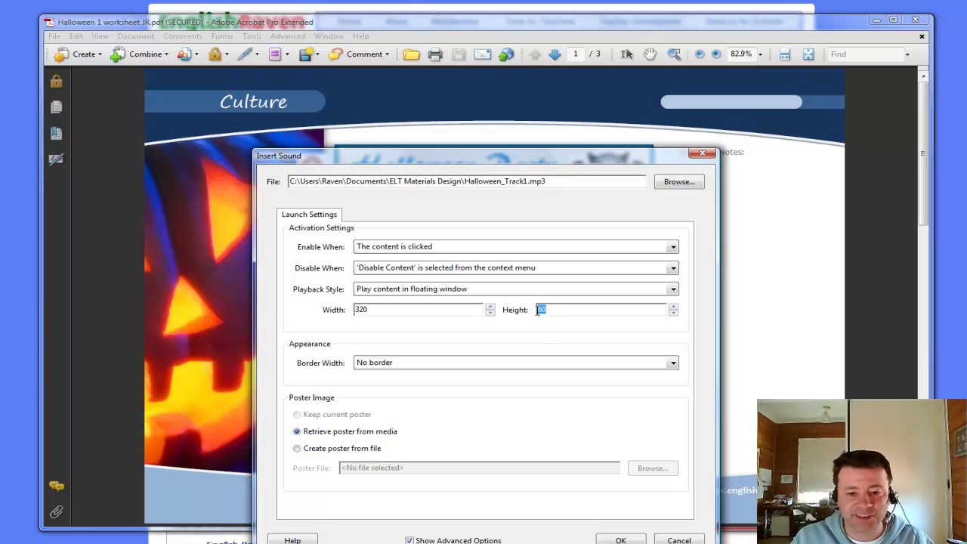
Set audio-a.jpg as the poster image and insert the Halloween_Track1 sound clip.
left_click(297, 449)
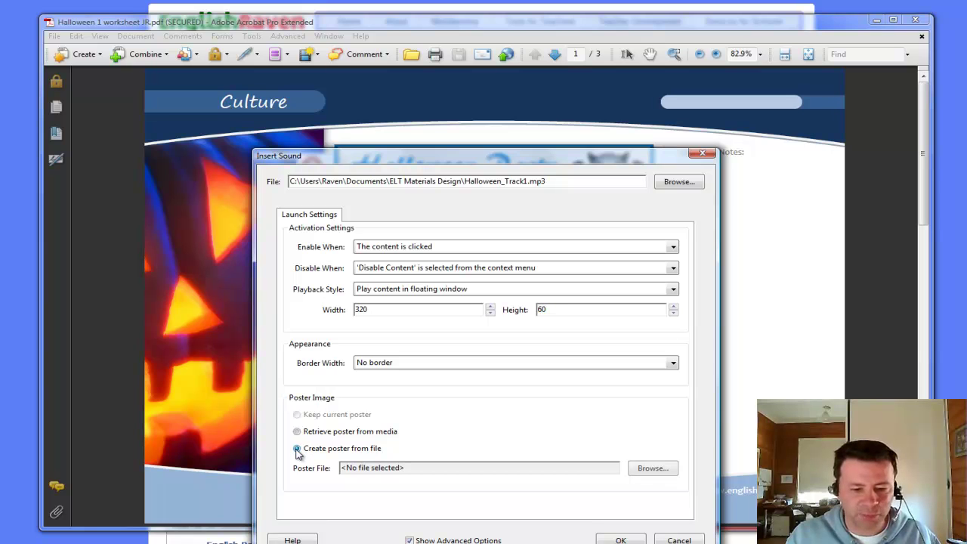
left_click(652, 467)
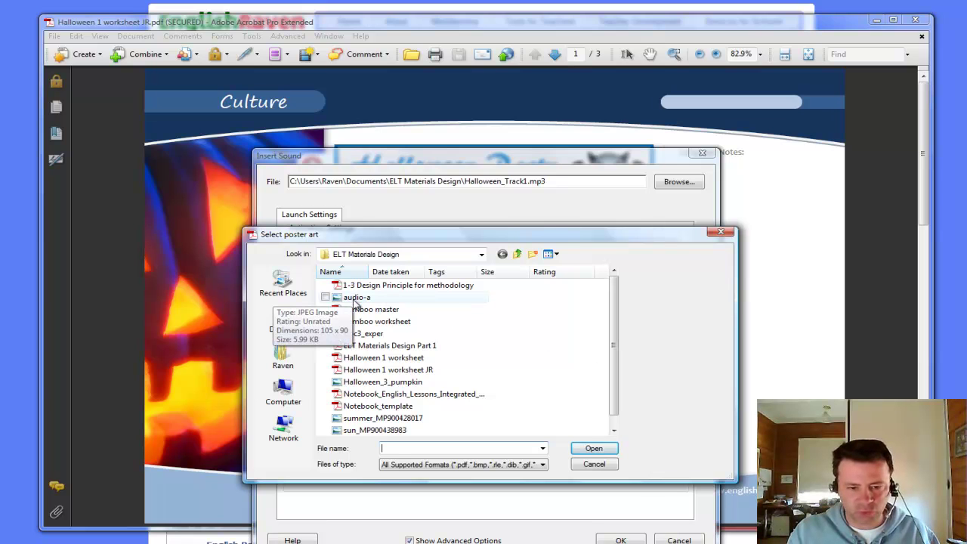
left_click(355, 299)
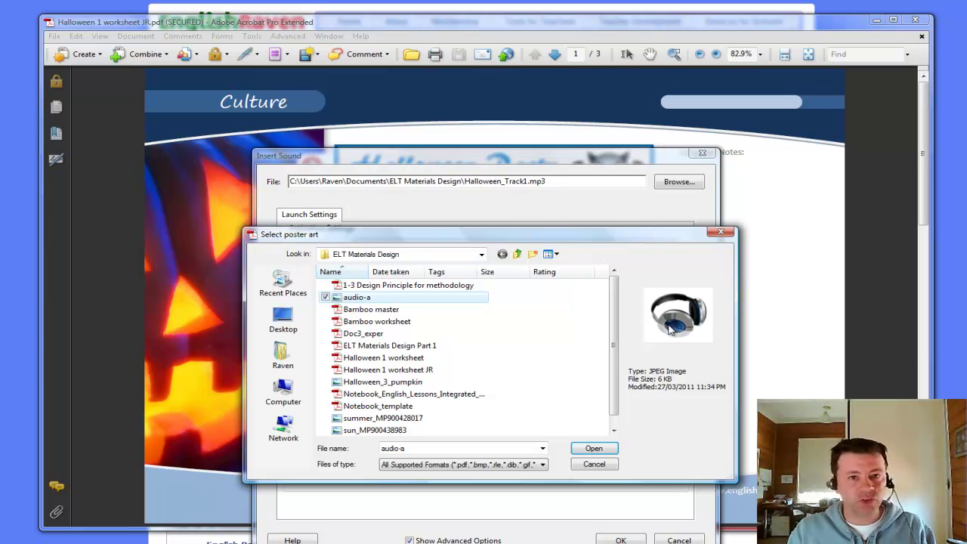
left_click(594, 449)
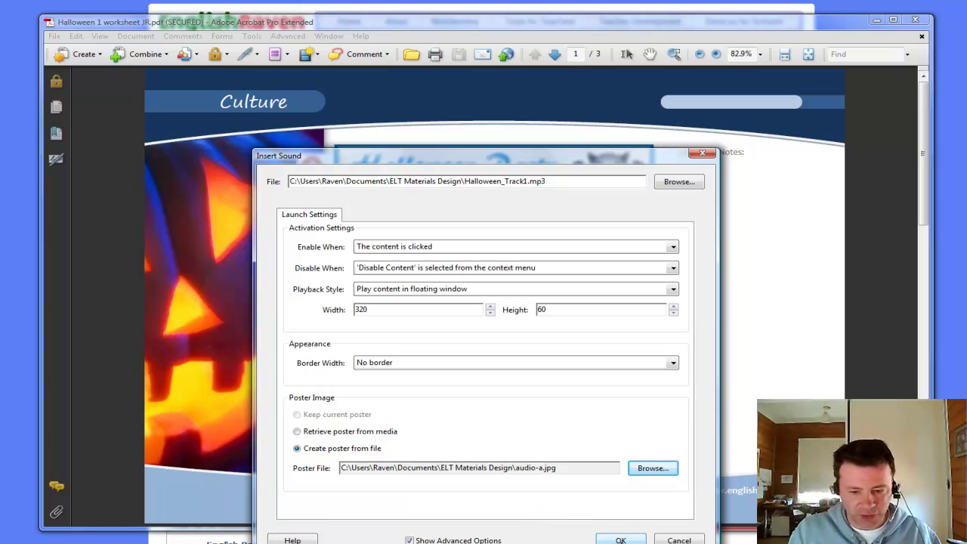
left_click(621, 539)
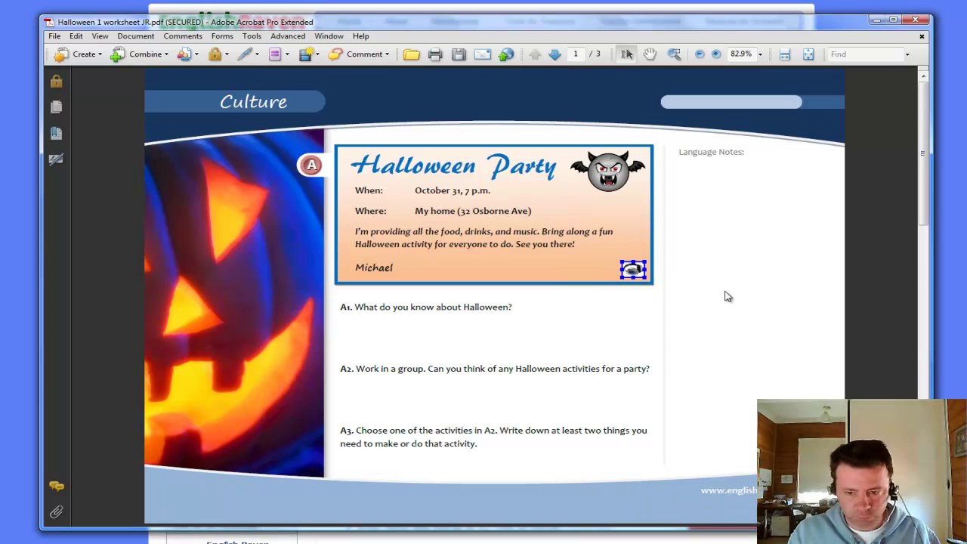
left_click(740, 337)
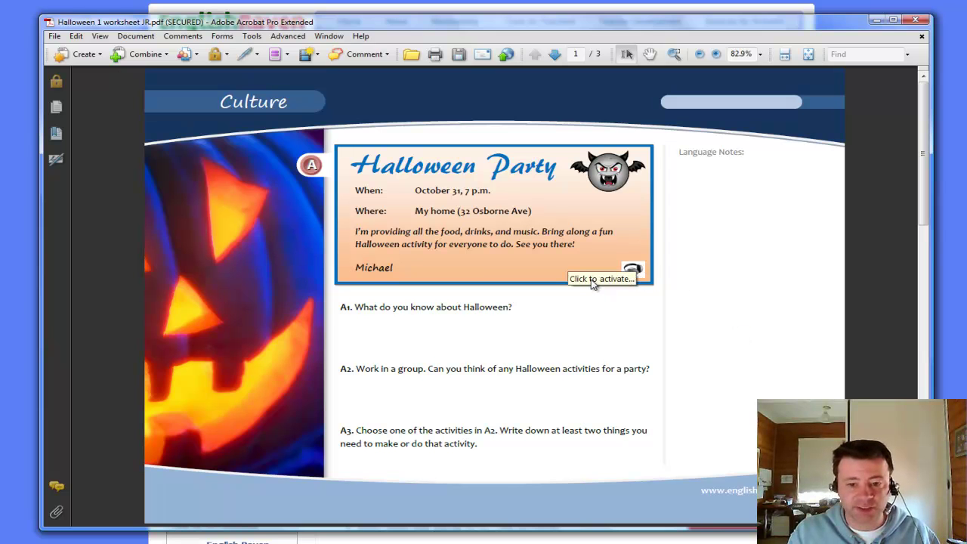
left_click(633, 270)
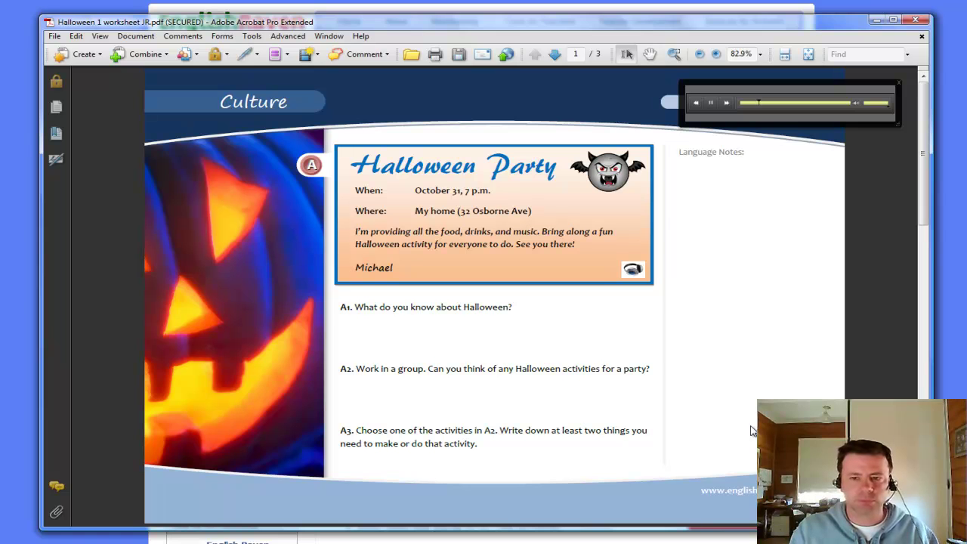
left_click(711, 104)
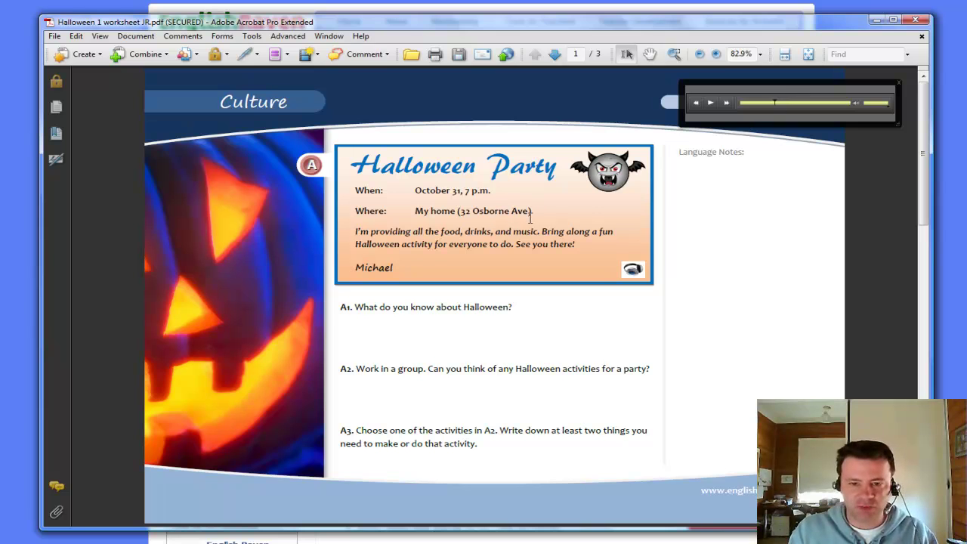
left_click(900, 81)
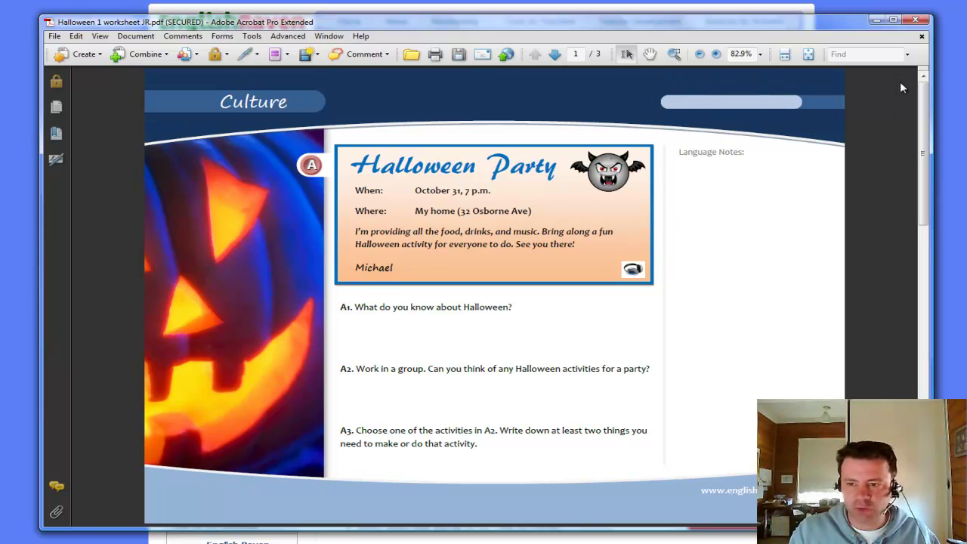
left_click(632, 270)
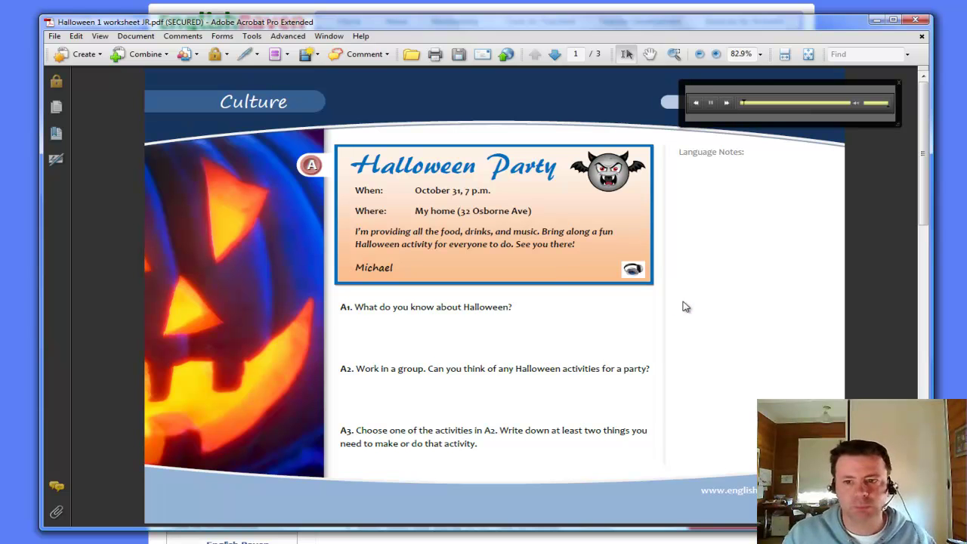
left_click(899, 81)
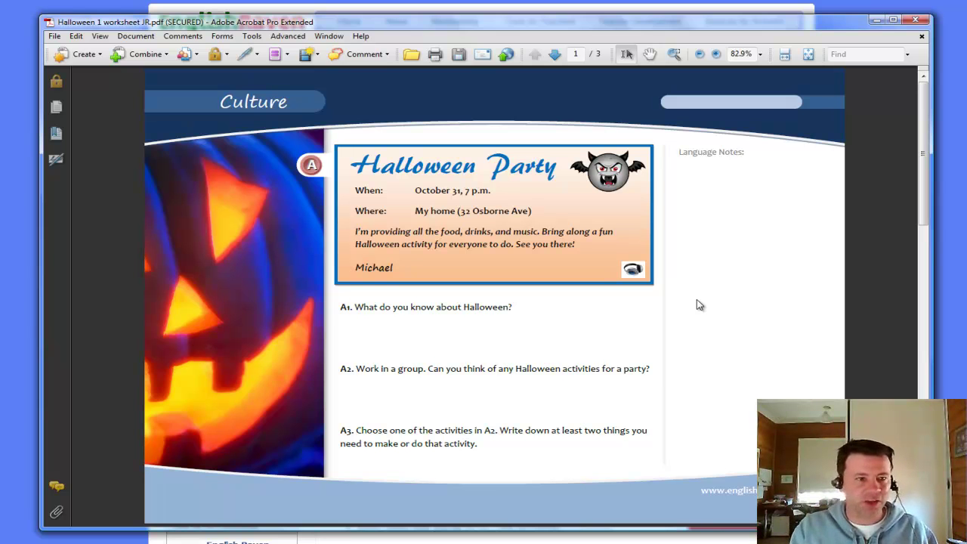
left_click(54, 36)
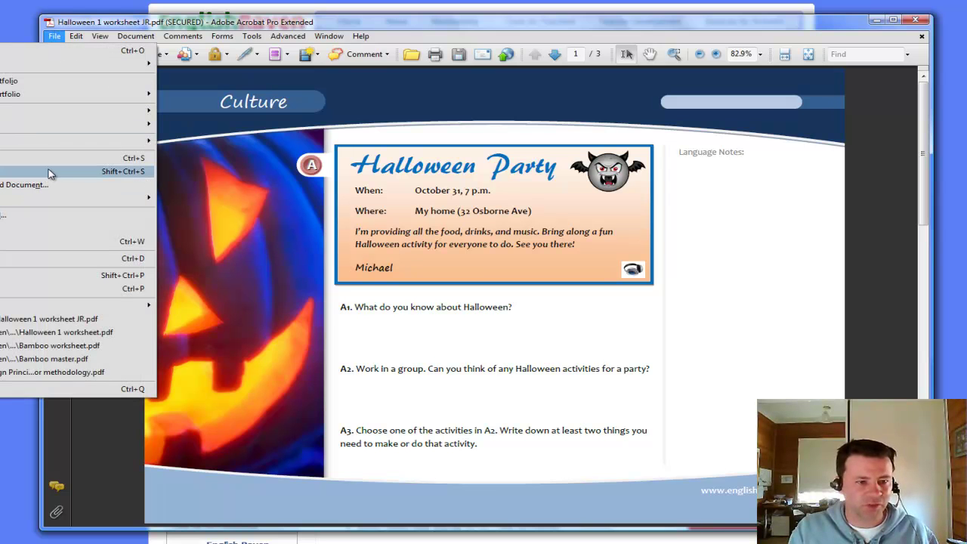
left_click(762, 265)
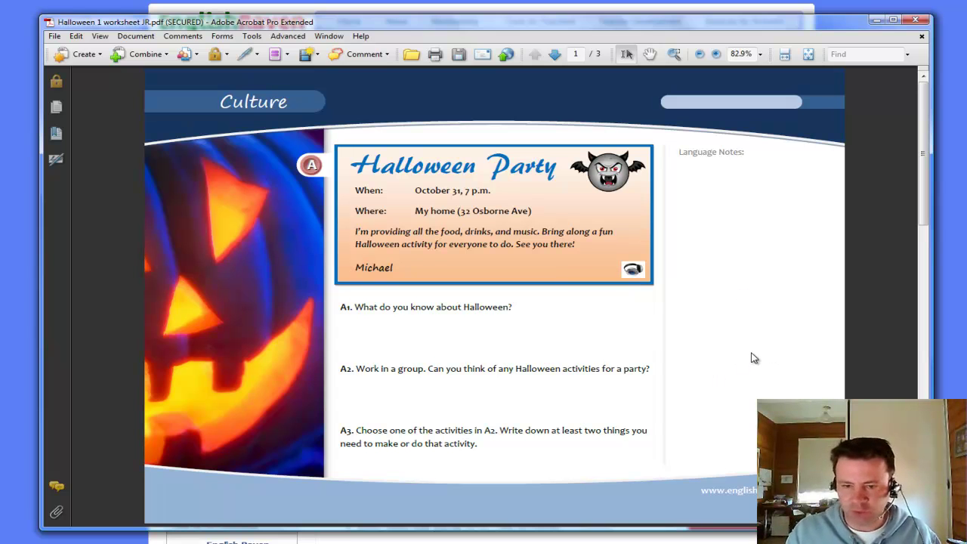
On page 2, choose Sound Tool and mark a sound box at the green dialogue's top-right.
left_click(554, 54)
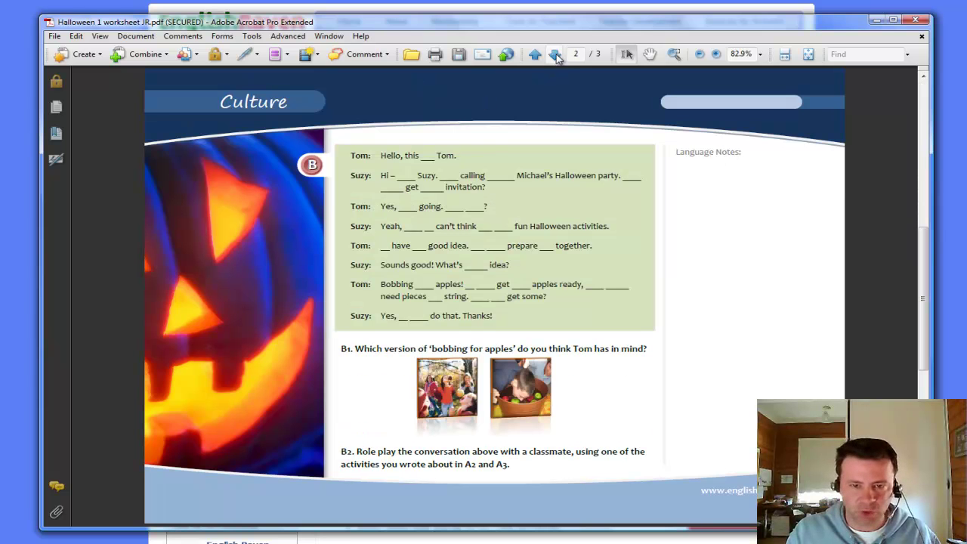
left_click(306, 55)
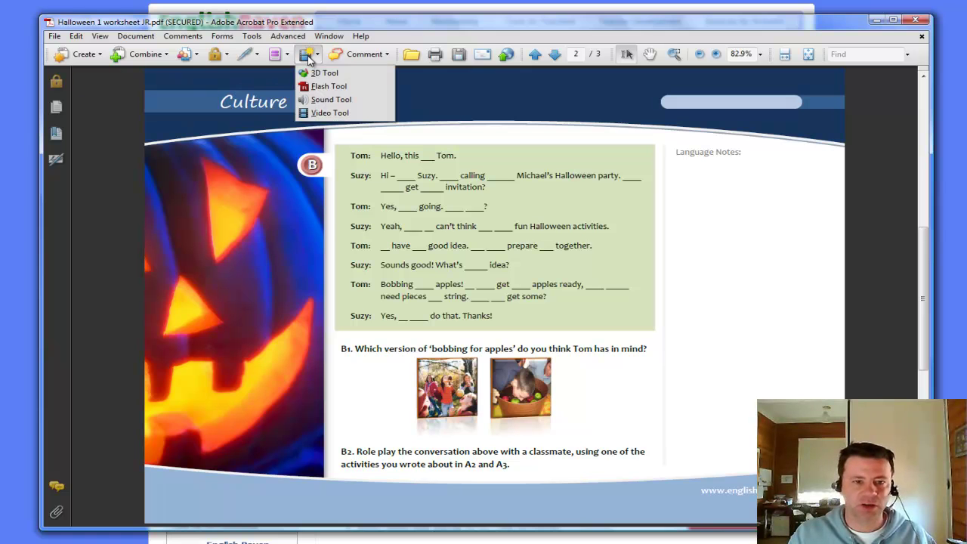
left_click(323, 101)
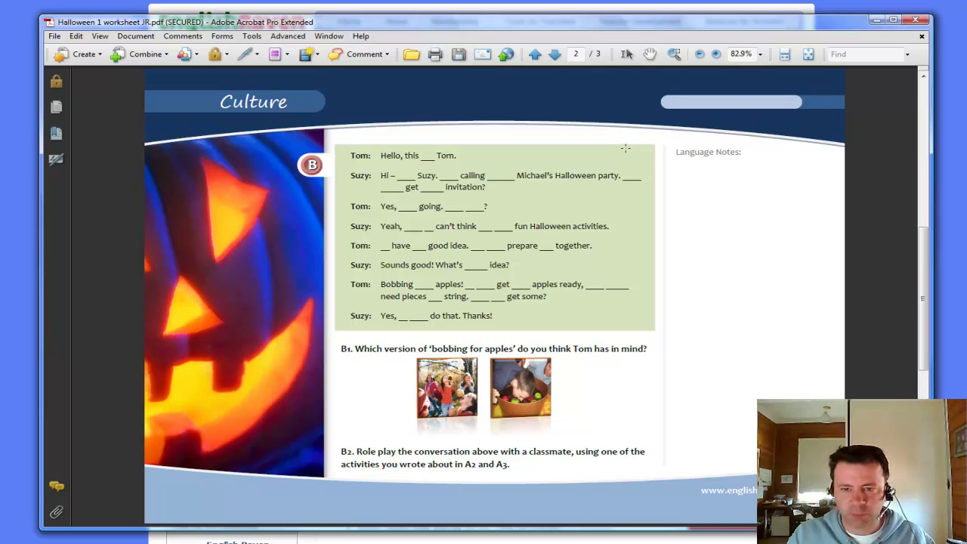
left_click_drag(625, 148, 648, 164)
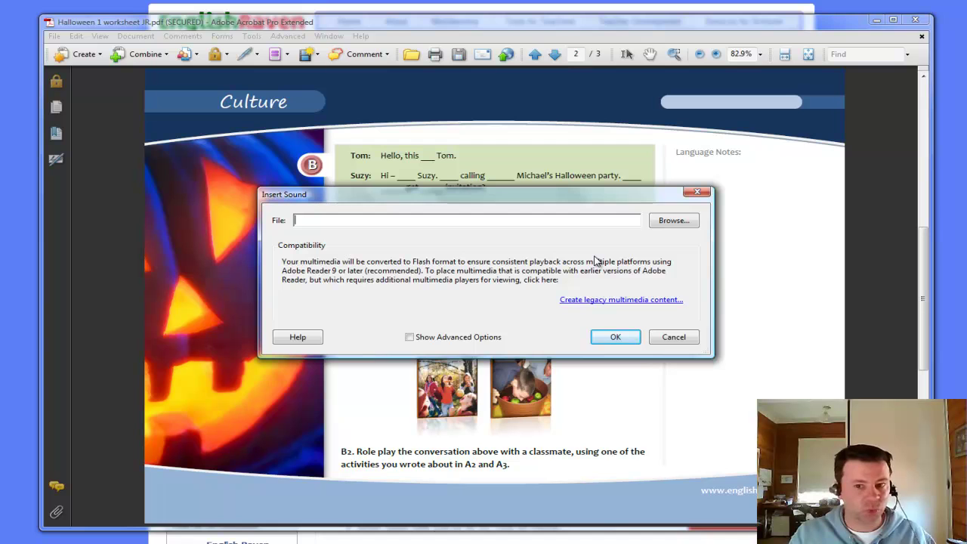
Choose Halloween_Track2.mp3 as the sound file.
left_click(684, 220)
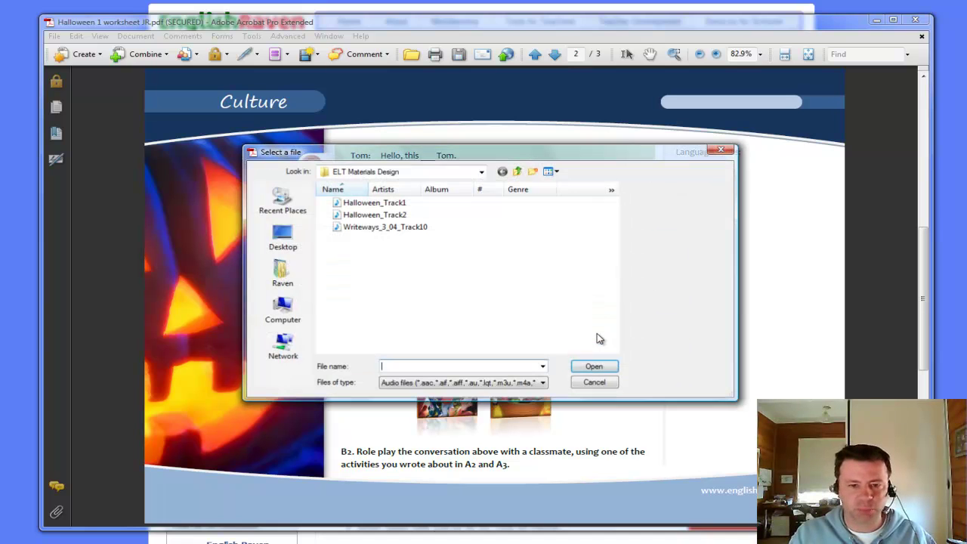
left_click(382, 217)
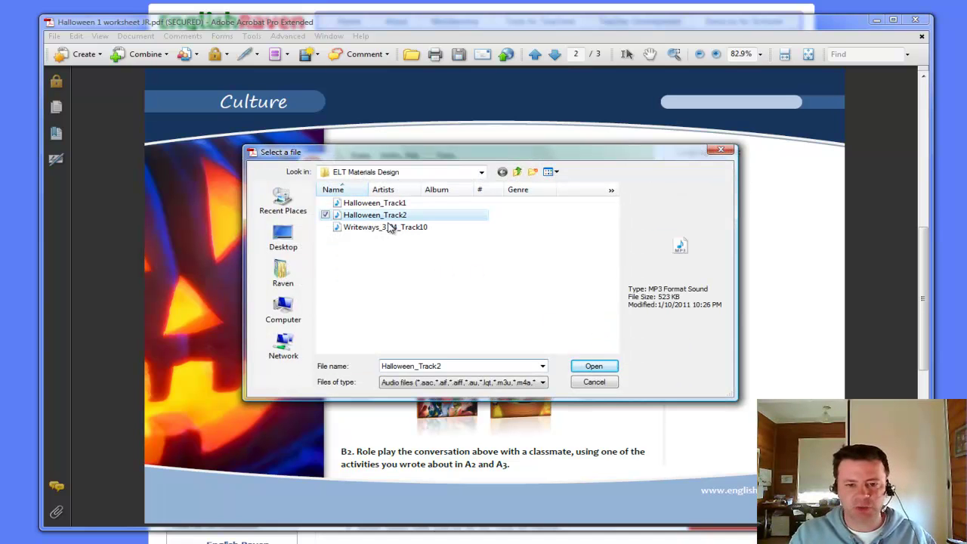
left_click(606, 370)
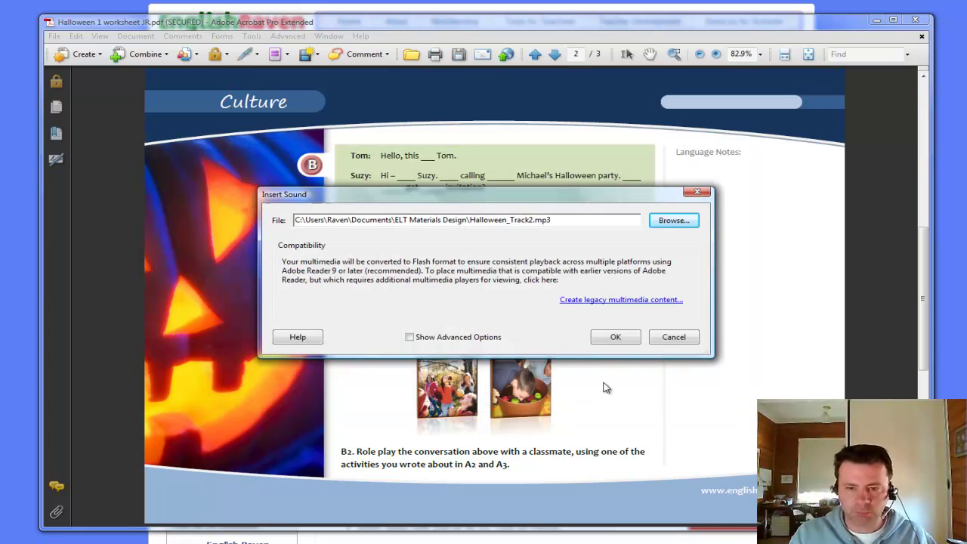
Set playback to a floating window 320 wide and 60 high.
left_click(409, 337)
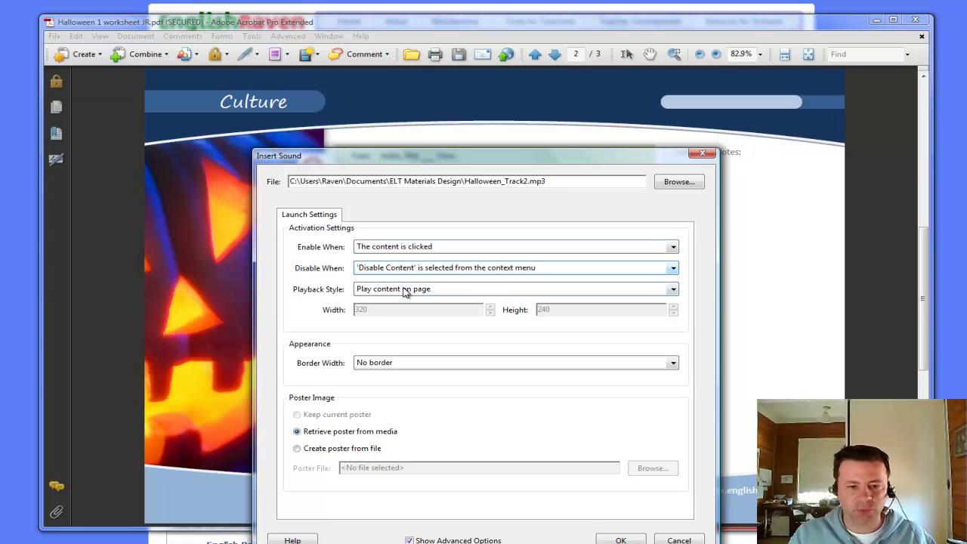
left_click(672, 289)
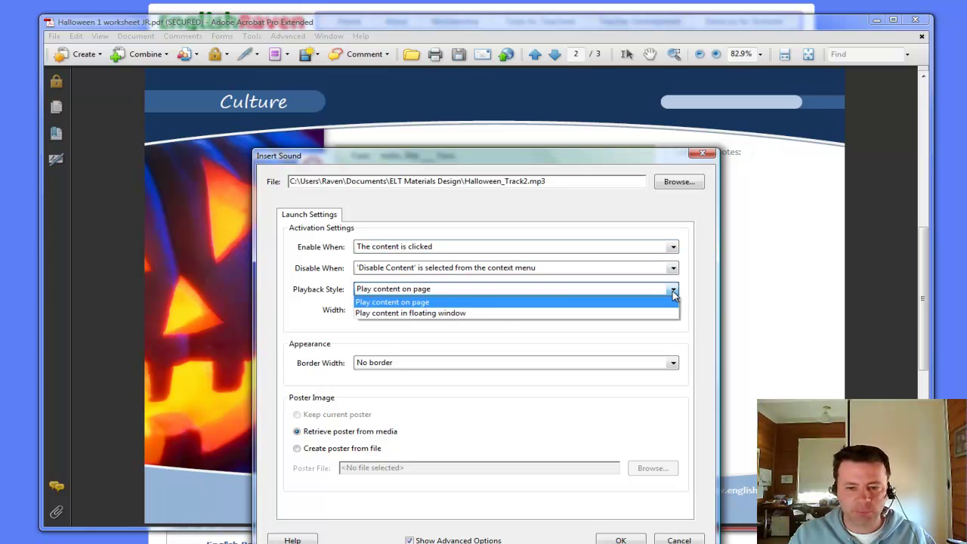
left_click(434, 315)
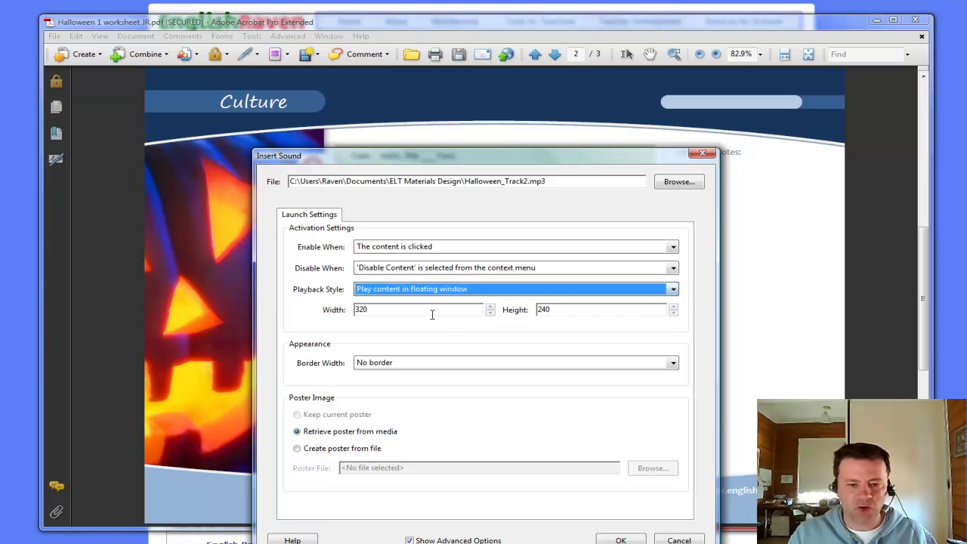
double_click(366, 310)
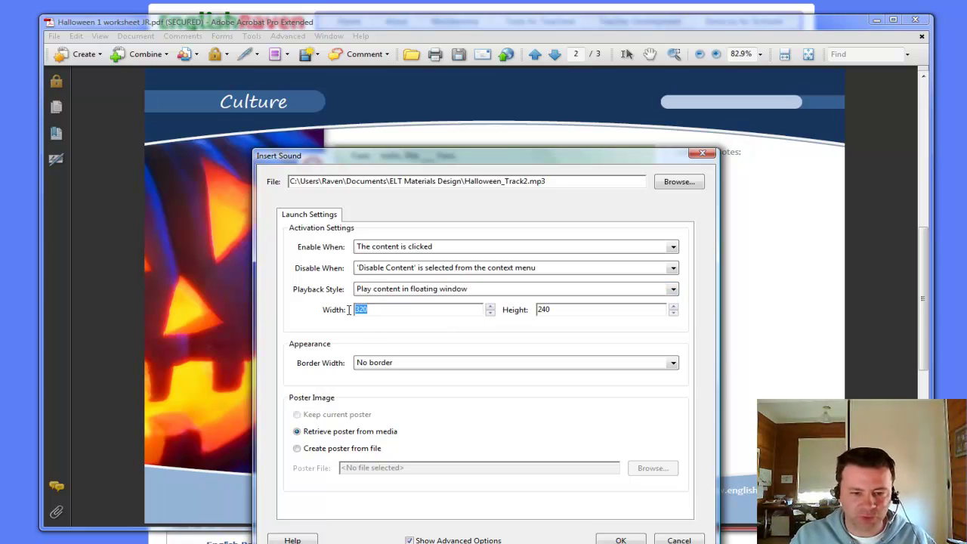
left_click(581, 309)
left_click_drag(581, 312, 517, 317)
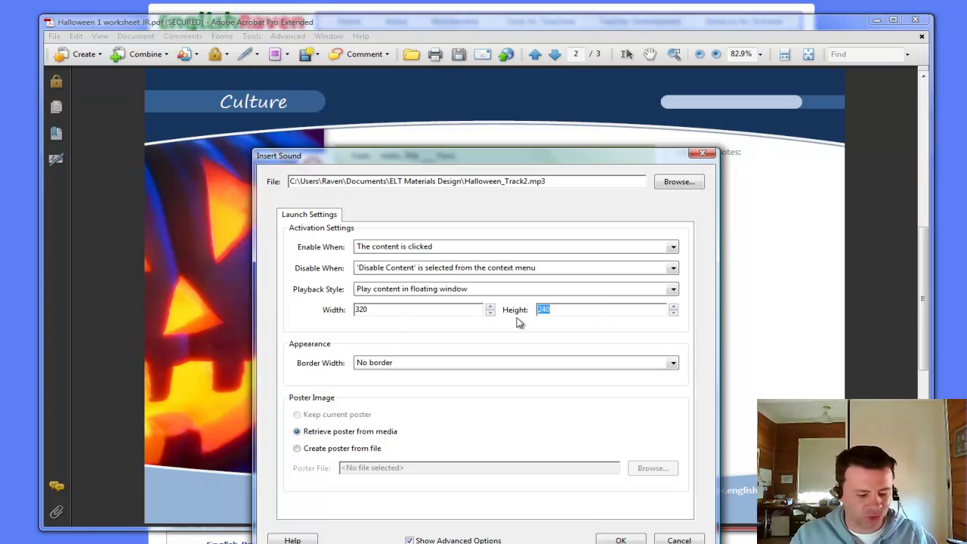
type("60")
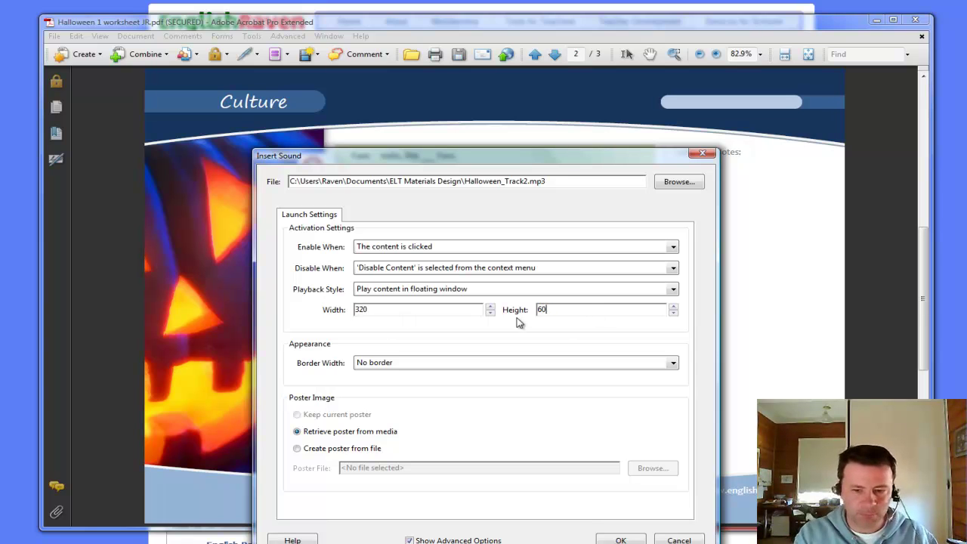
Use audio-a.jpg as the poster image and insert the clip.
left_click(299, 451)
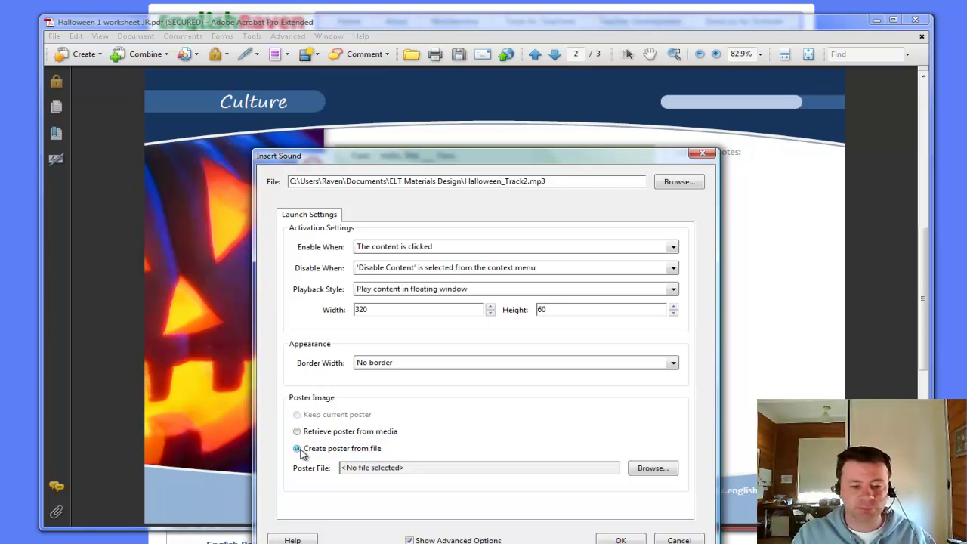
left_click(651, 468)
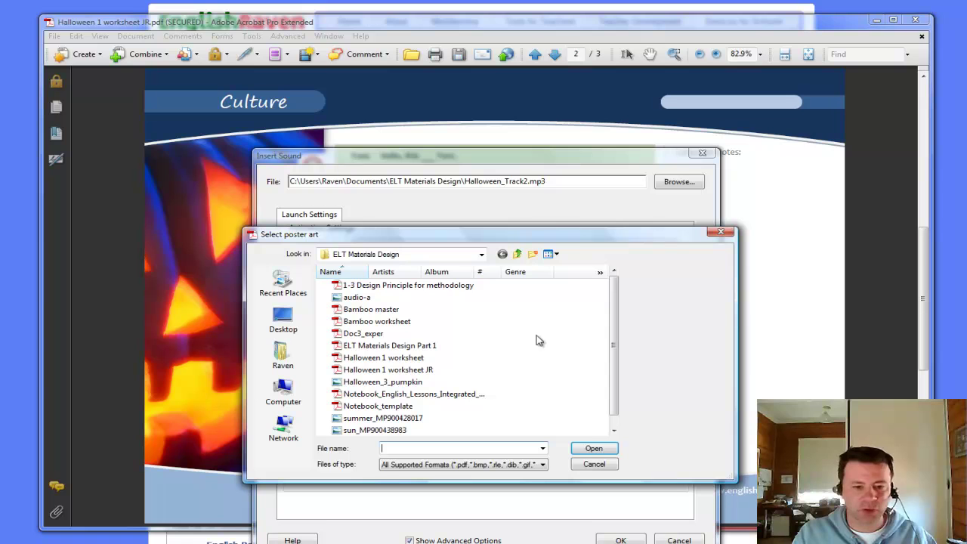
left_click(358, 299)
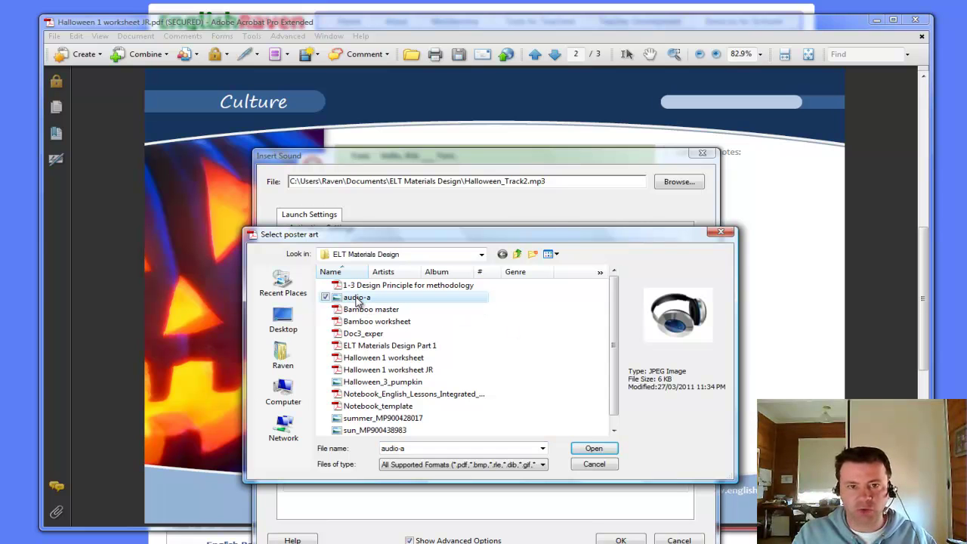
left_click(595, 450)
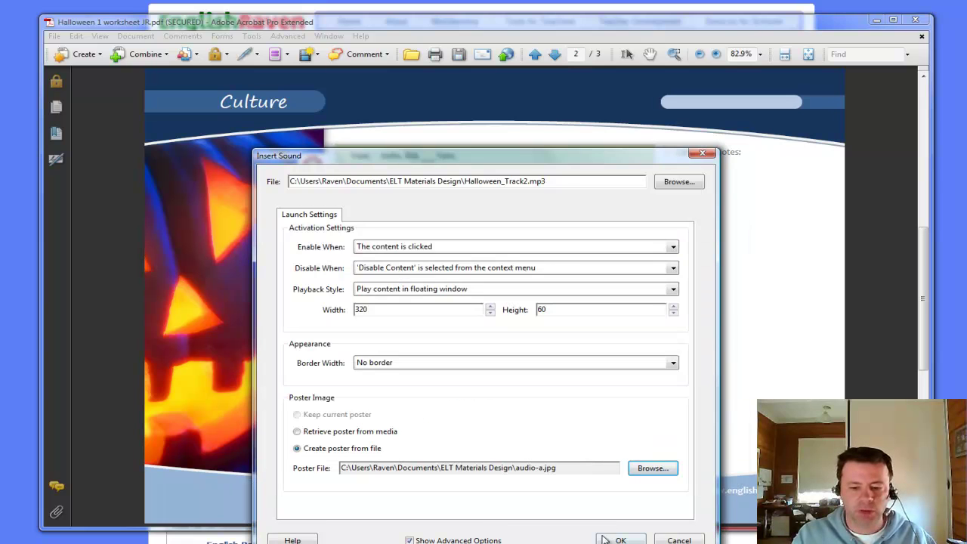
left_click(622, 540)
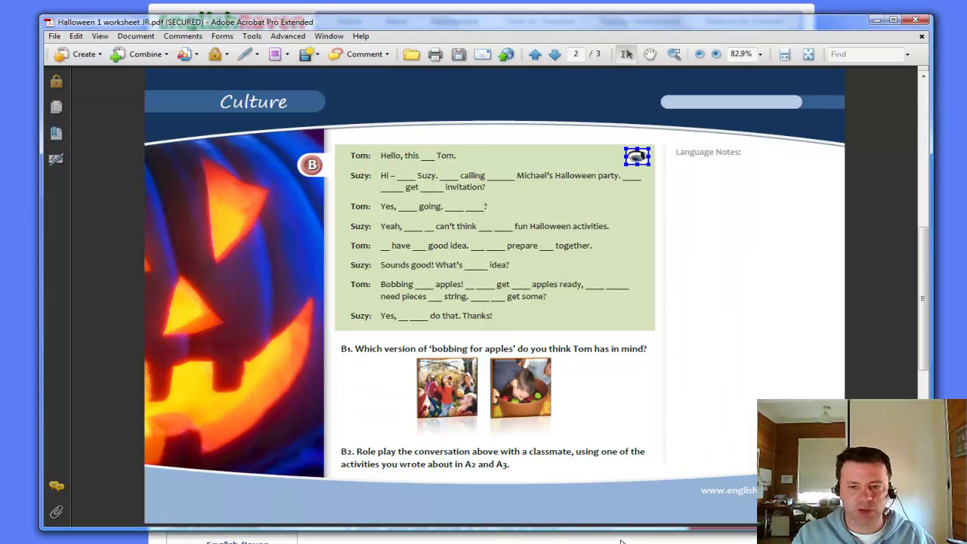
left_click(718, 252)
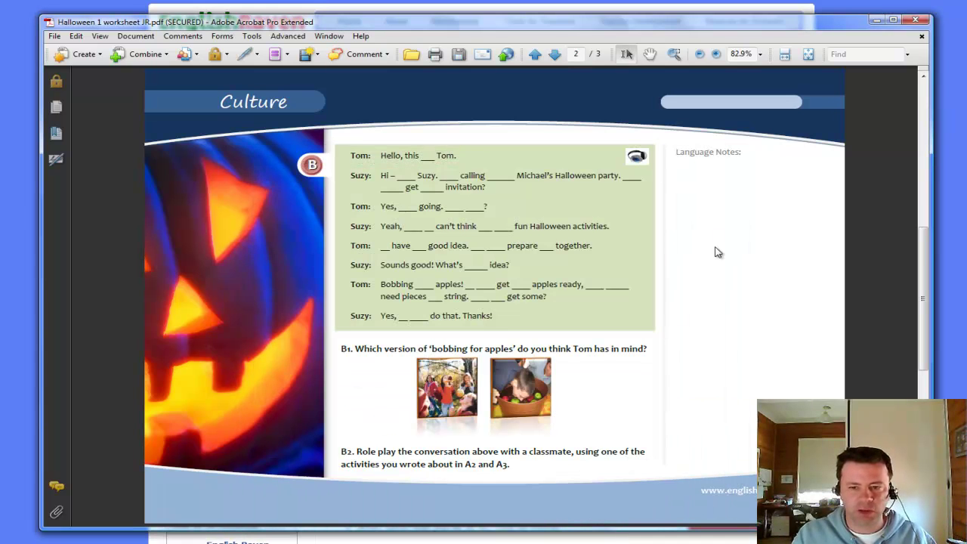
left_click(638, 159)
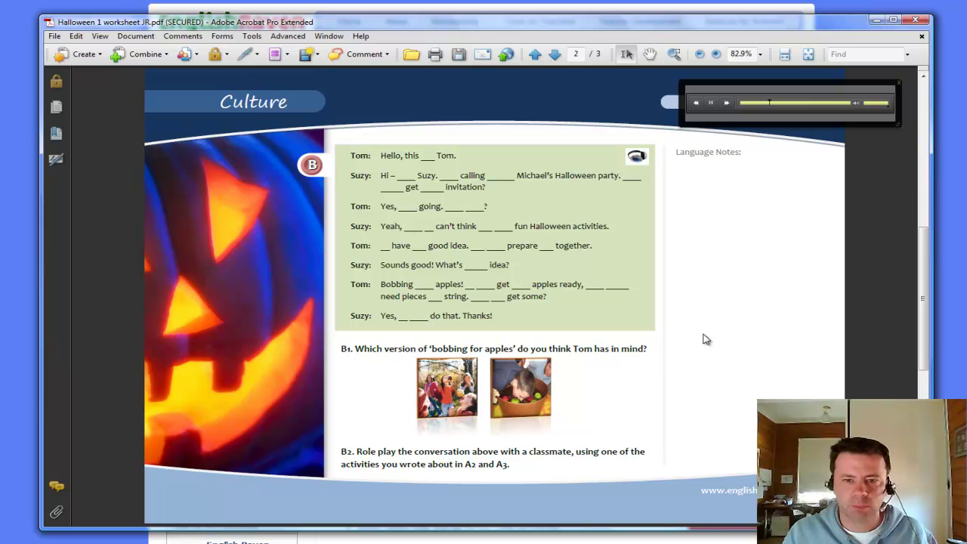
left_click(711, 102)
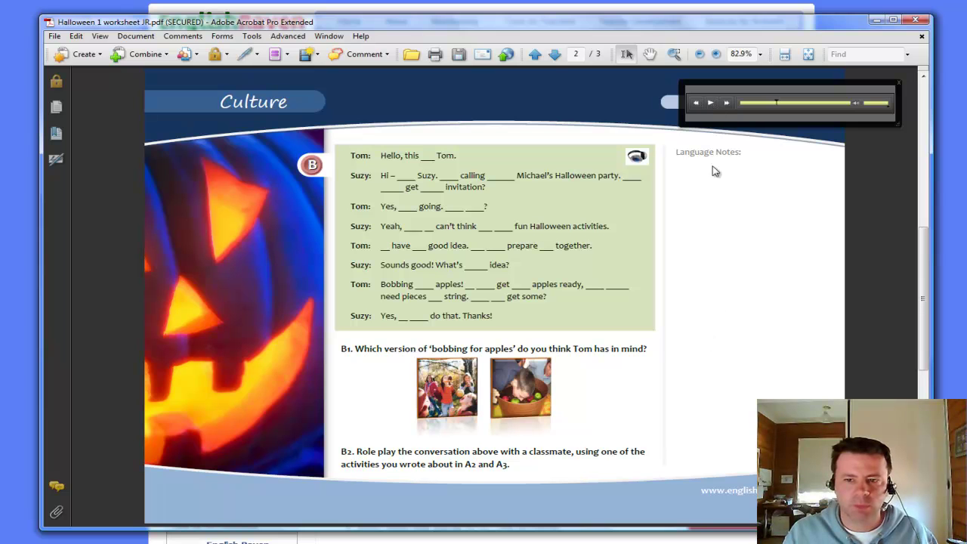
left_click(898, 82)
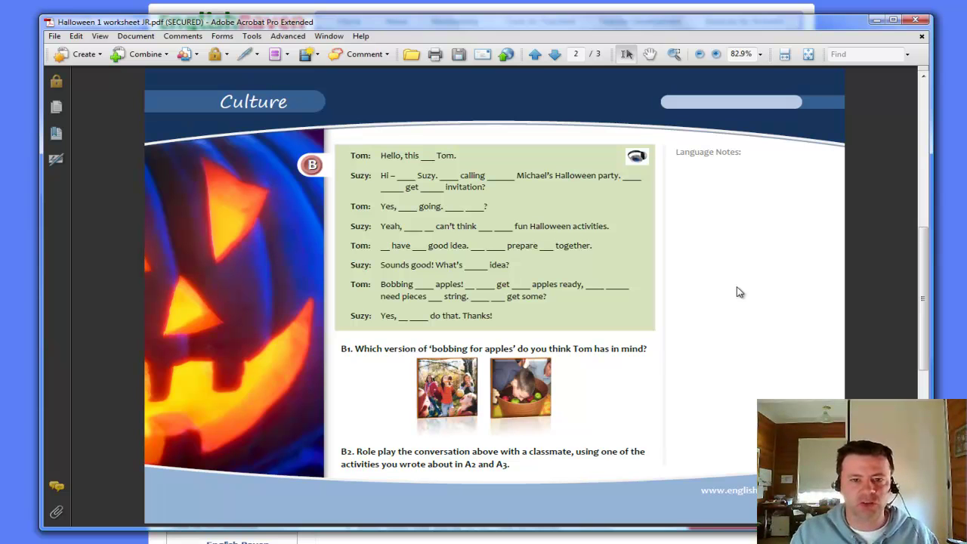
Switch between pages 1 and 2 to check both sound icons, ending on page 1.
left_click(537, 54)
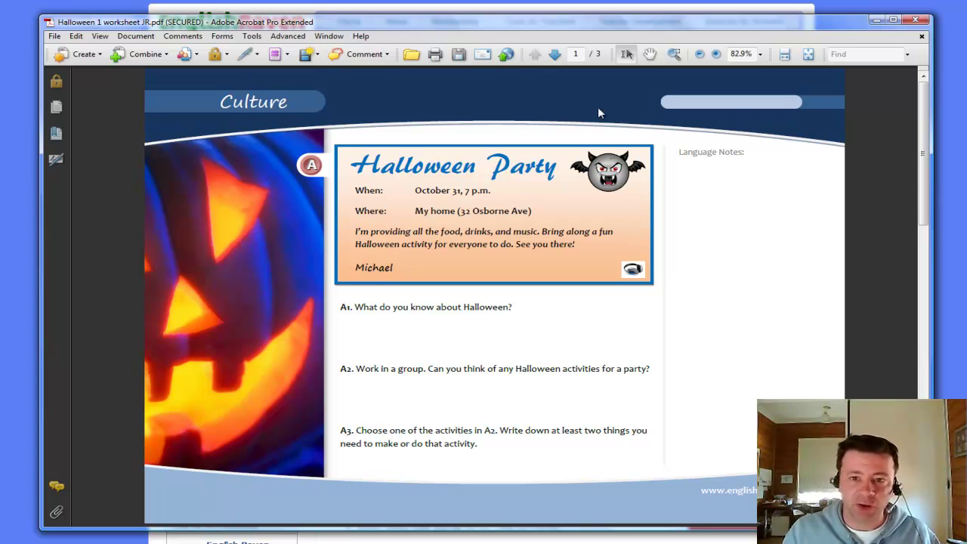
left_click(557, 55)
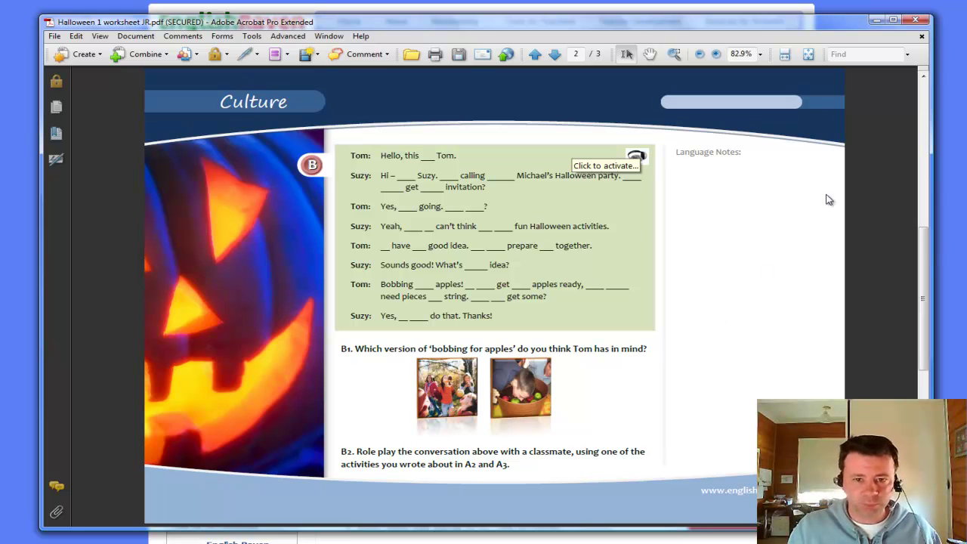
left_click(535, 54)
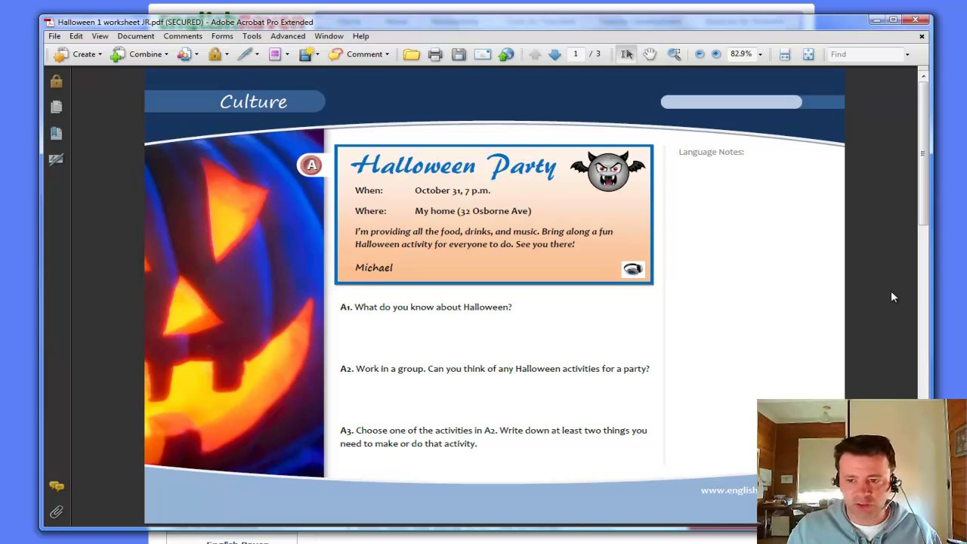